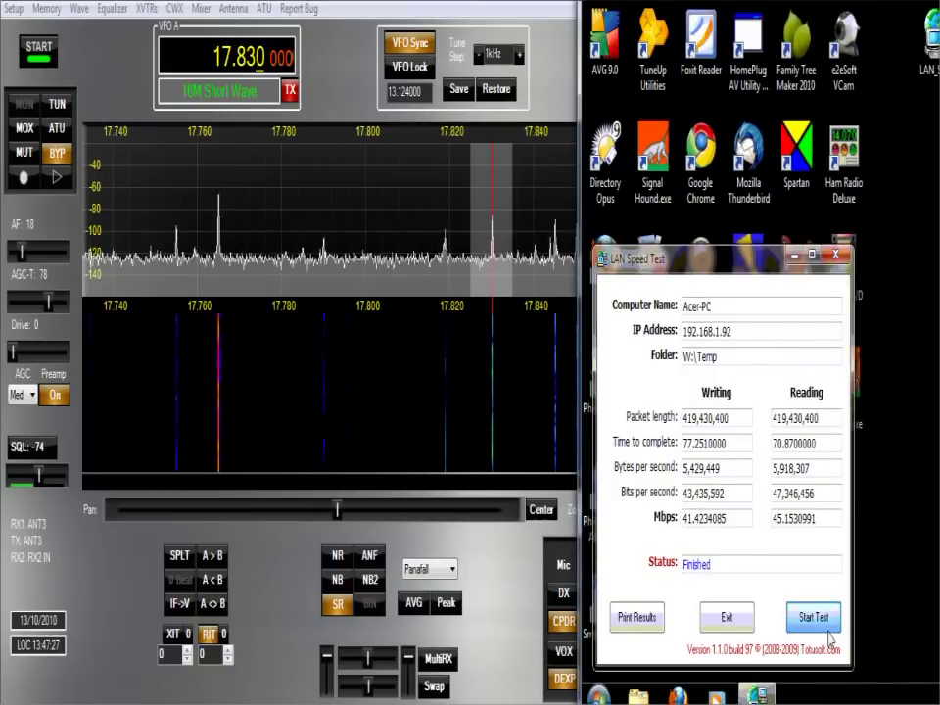
# Start a new test and choose the Temp folder on drive W: as the test folder
pyautogui.click(814, 617)
pyautogui.moveTo(911, 131); pyautogui.dragTo(654, 129)
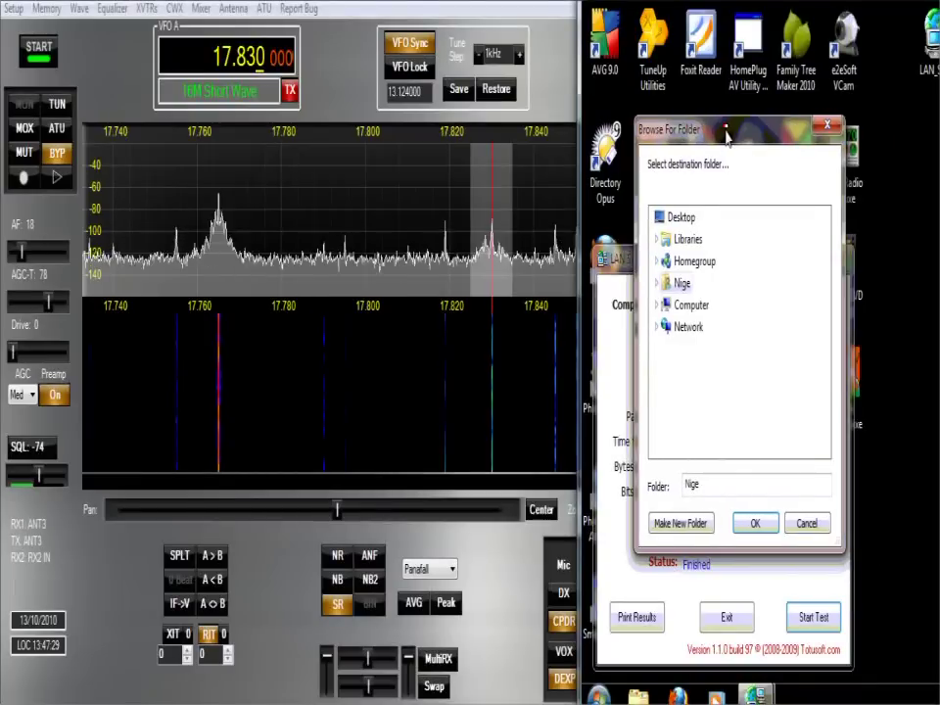
pyautogui.click(652, 305)
pyautogui.click(657, 392)
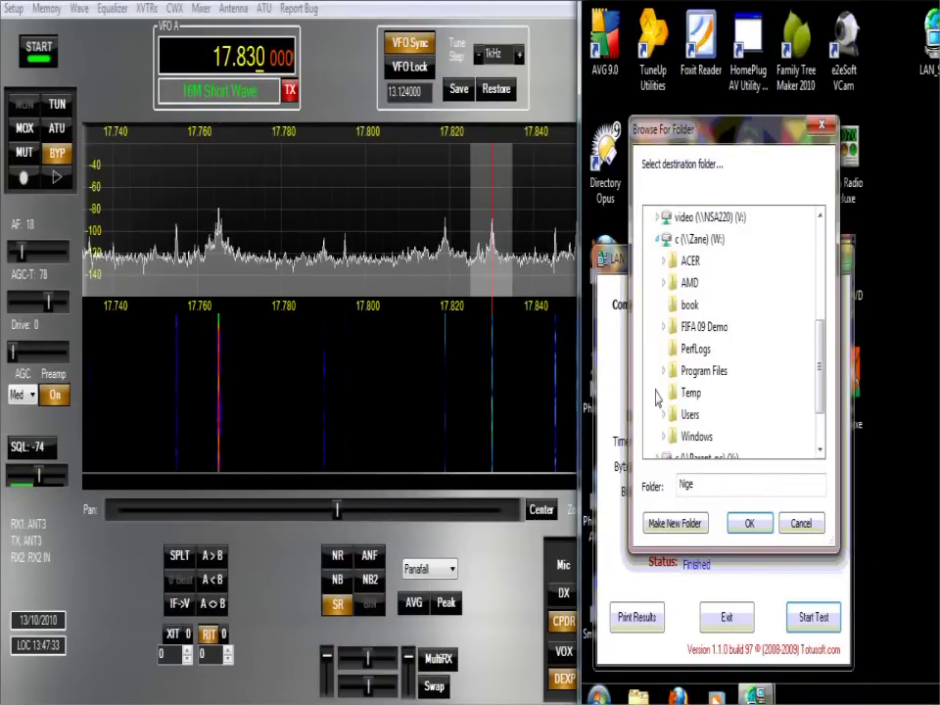
pyautogui.click(747, 524)
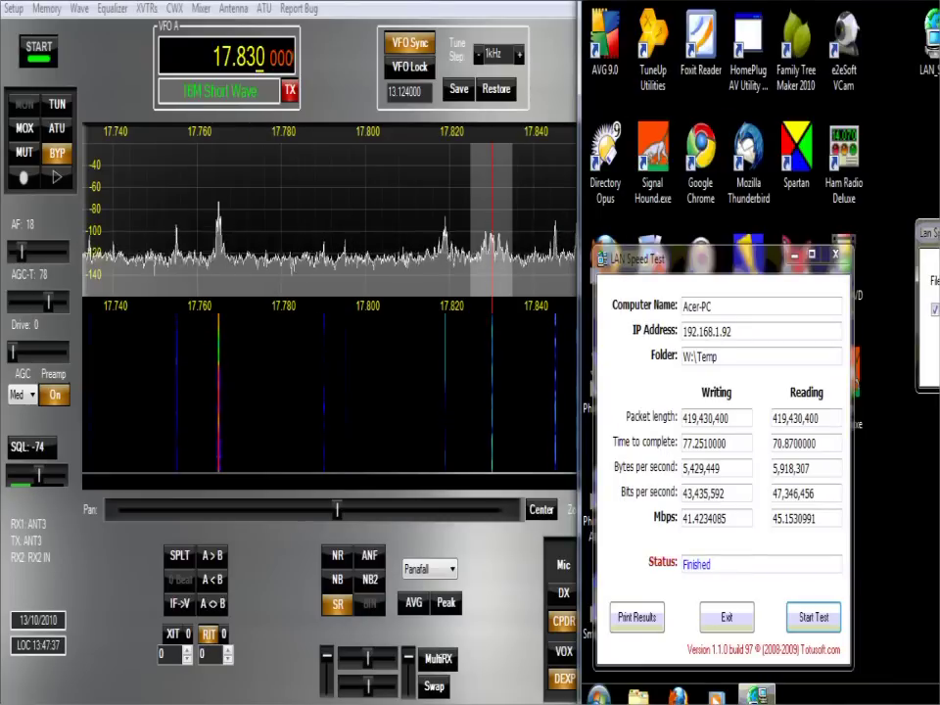
# Replace the 400 MB test file size with 100 MB
pyautogui.moveTo(935, 232); pyautogui.dragTo(731, 232)
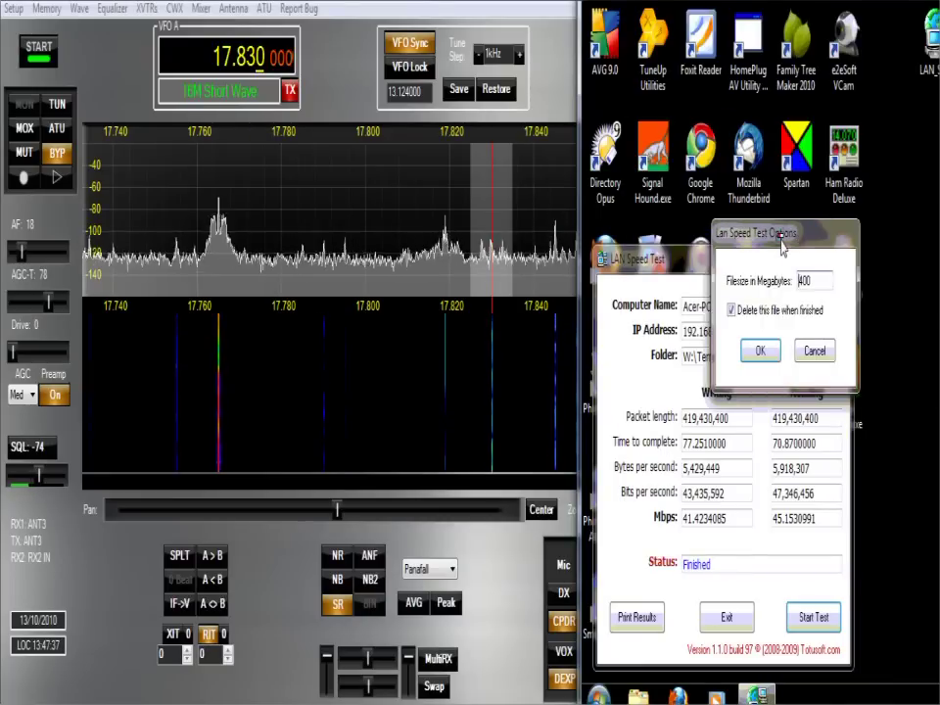
pyautogui.doubleClick(821, 282)
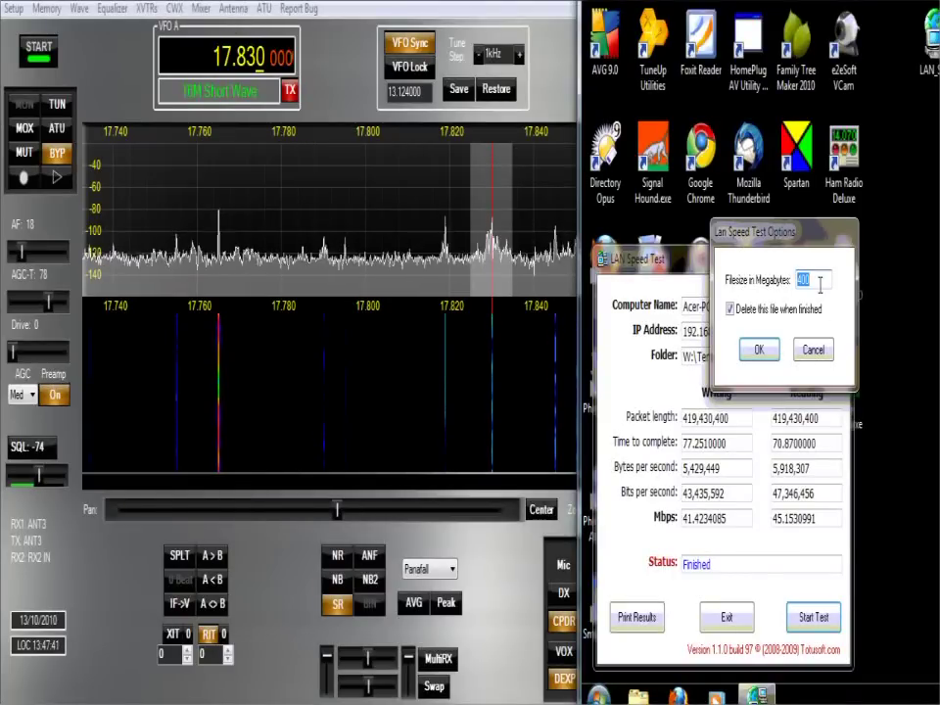
pyautogui.write('1')
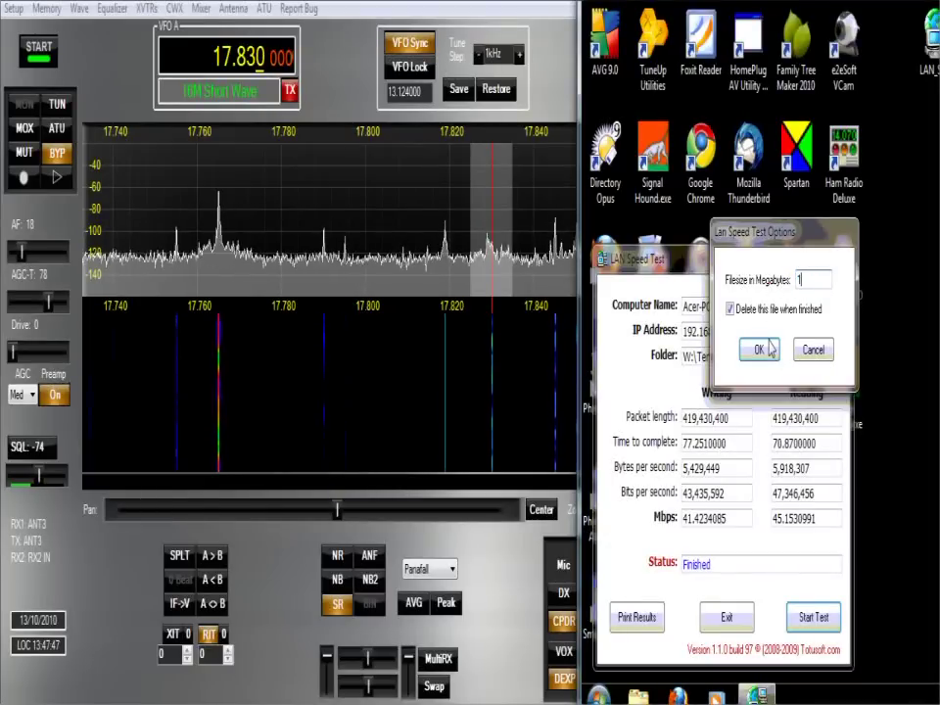
pyautogui.write('00')
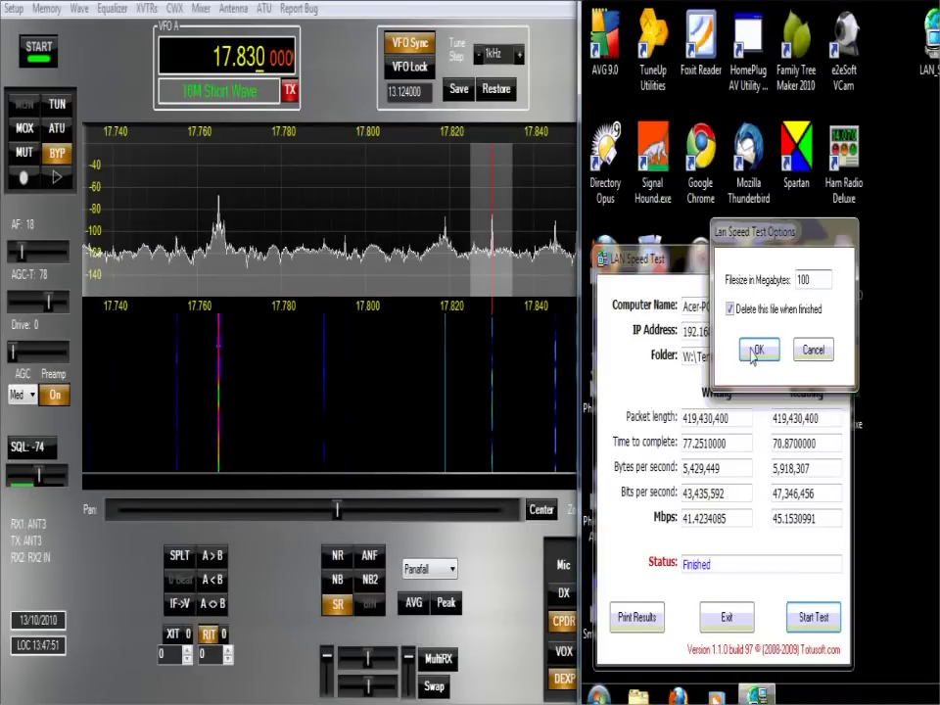
# Accept the 100 MB options and launch the new write/read test
pyautogui.click(755, 351)
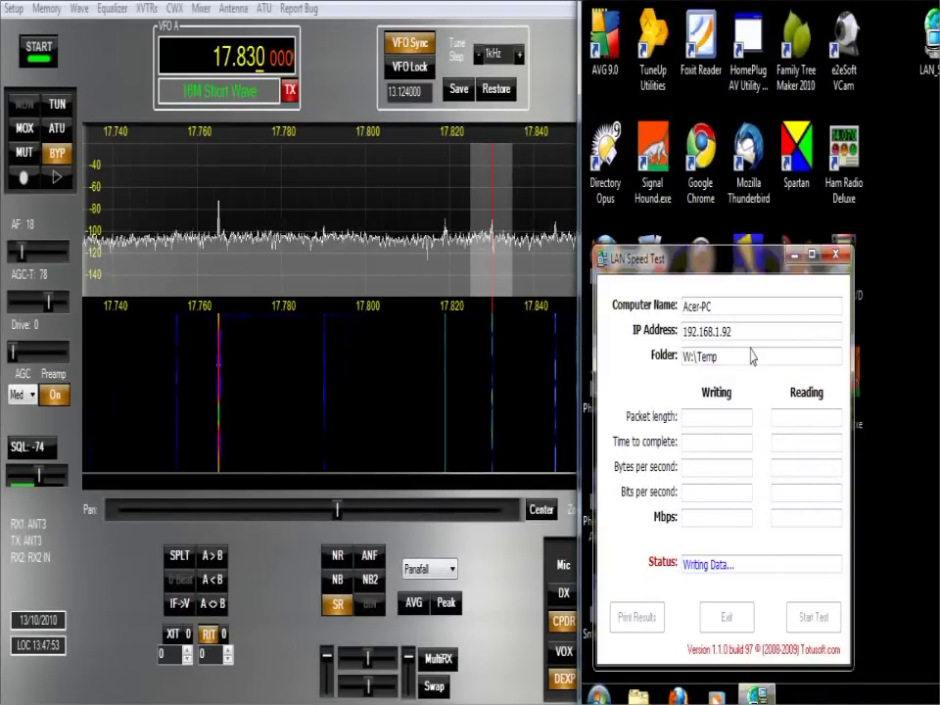